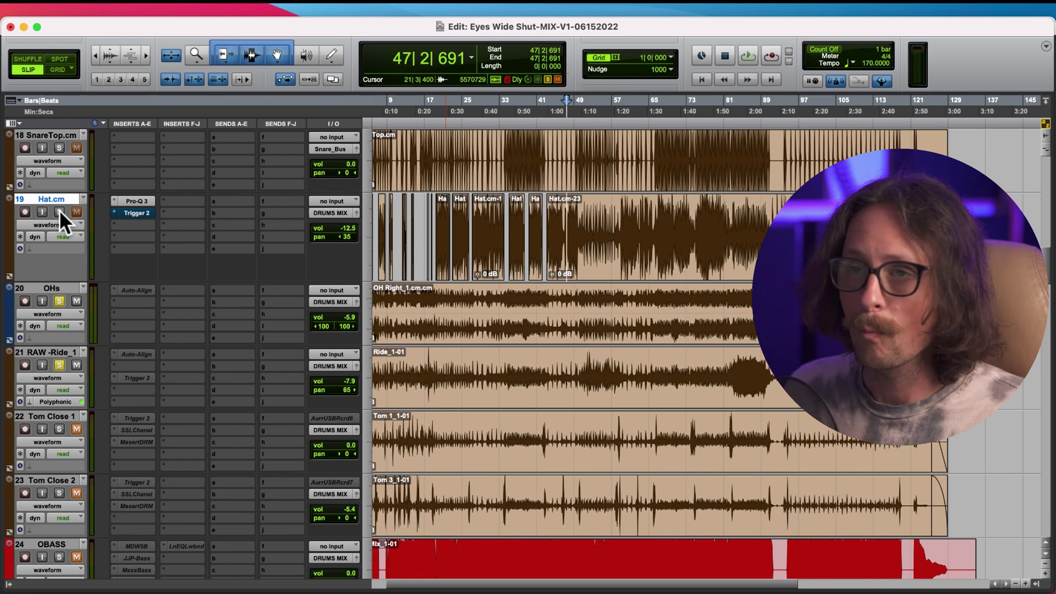
Solo the Hat.cm track and listen to it from about bar 46.
{"action": "left_click", "coordinate": [59, 211]}
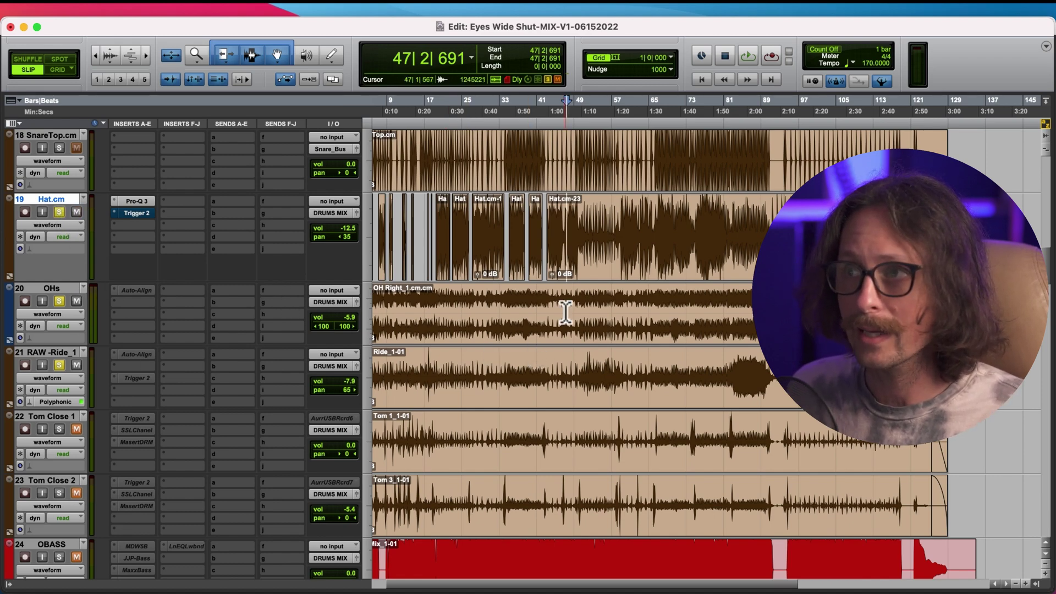
{"action": "scroll", "coordinate": [565, 312], "scroll_direction": "up", "scroll_amount": 2}
{"action": "scroll", "coordinate": [569, 357], "scroll_direction": "down", "scroll_amount": 3}
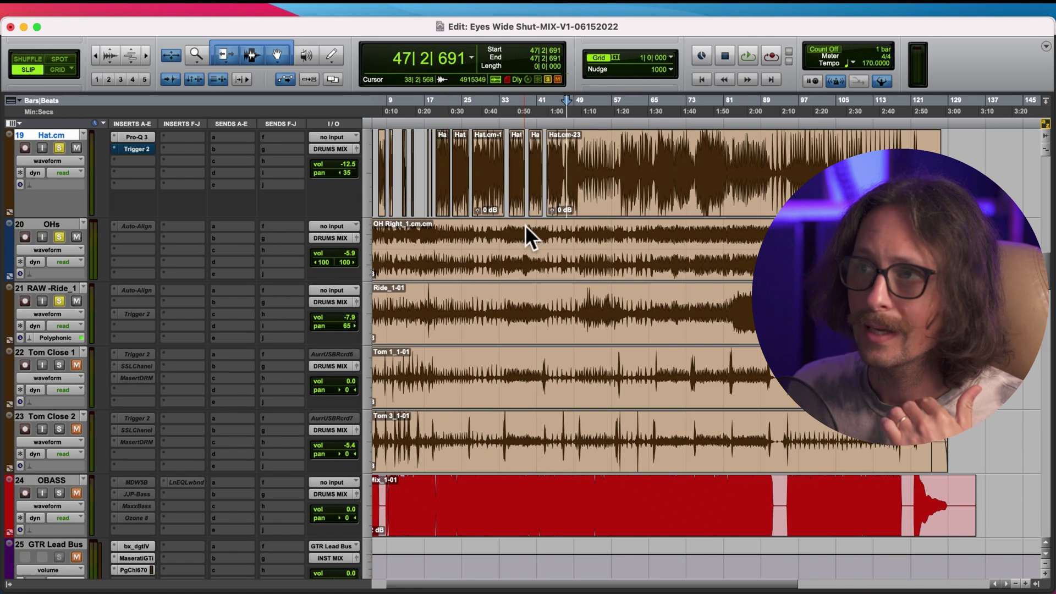
{"action": "scroll", "coordinate": [525, 231], "scroll_direction": "up", "scroll_amount": 2}
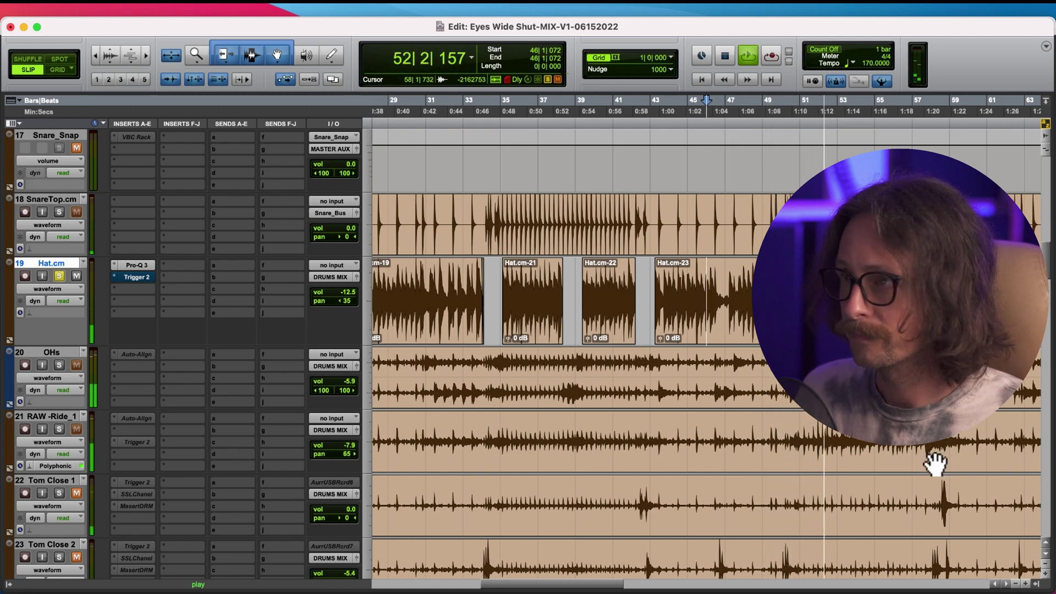
{"action": "key", "text": "space"}
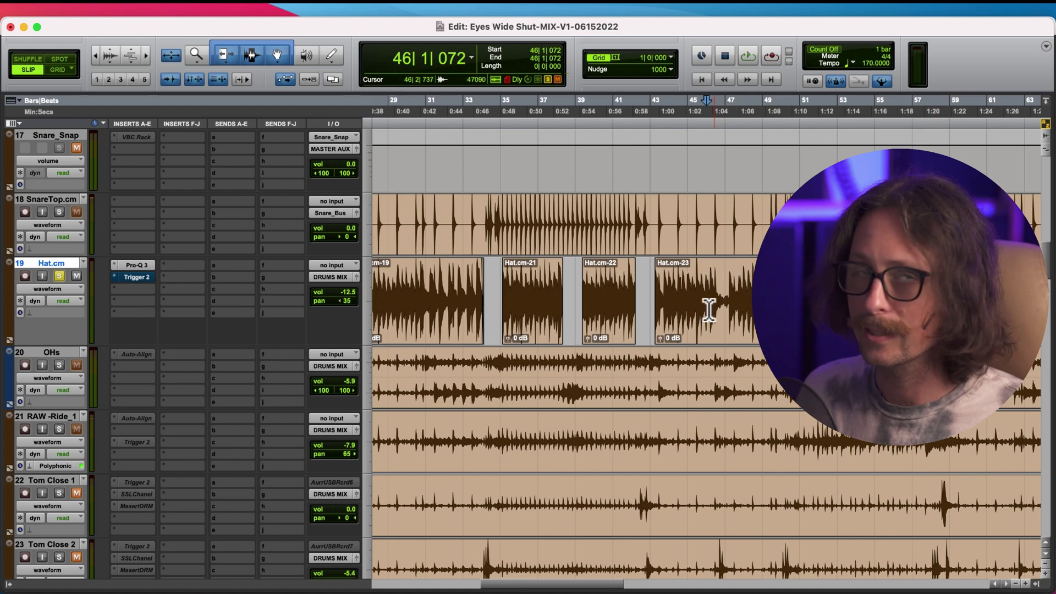
Audition the hi-hat audio on the Hat.cm track from 46|2|890 to find the section without hi-hat playing.
{"action": "scroll", "coordinate": [715, 298], "scroll_direction": "up", "scroll_amount": 3}
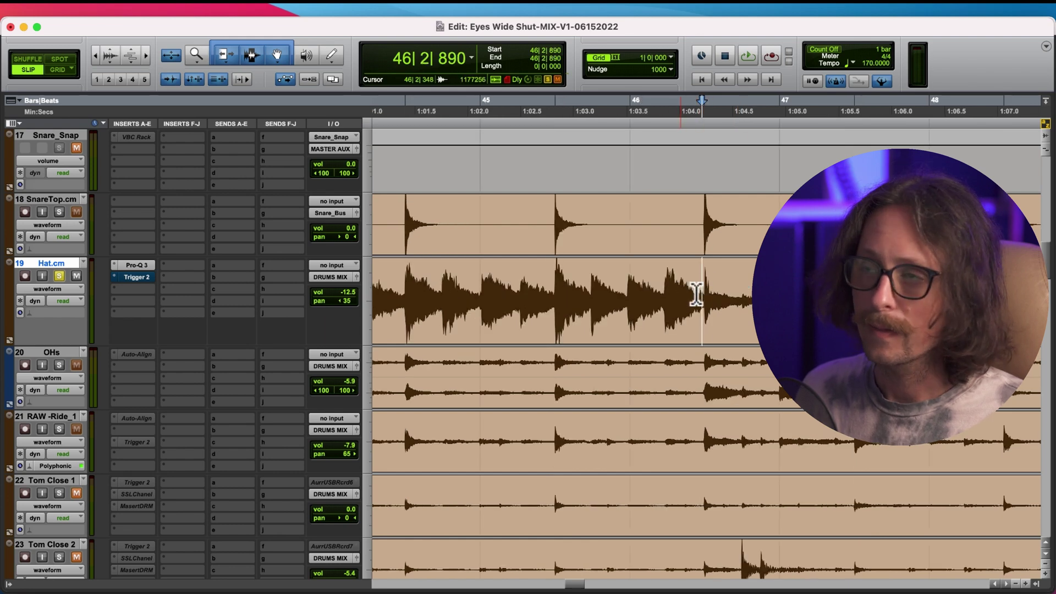
{"action": "key", "text": "space"}
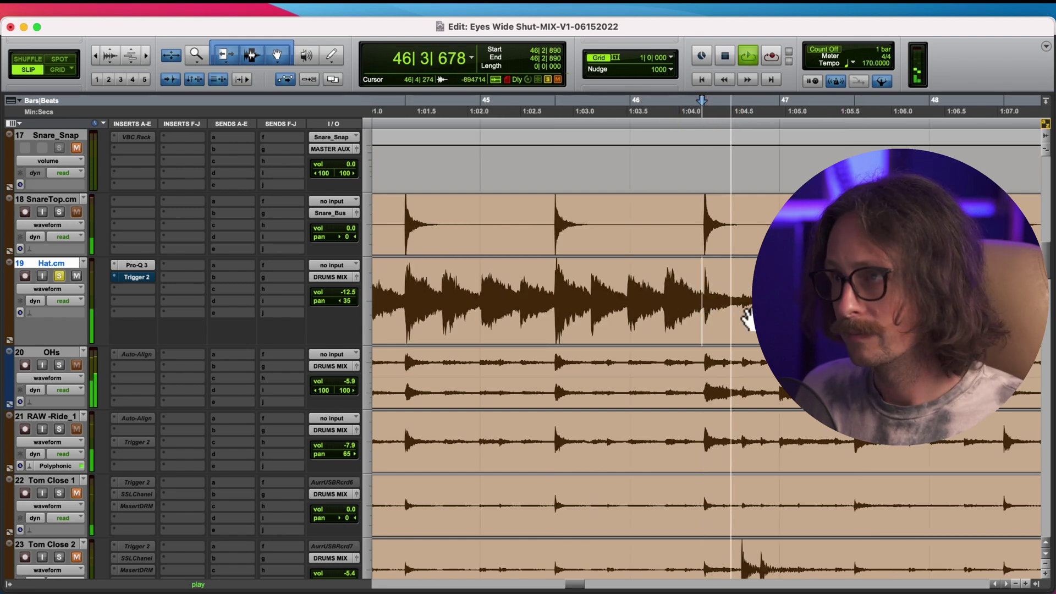
{"action": "key", "text": "space"}
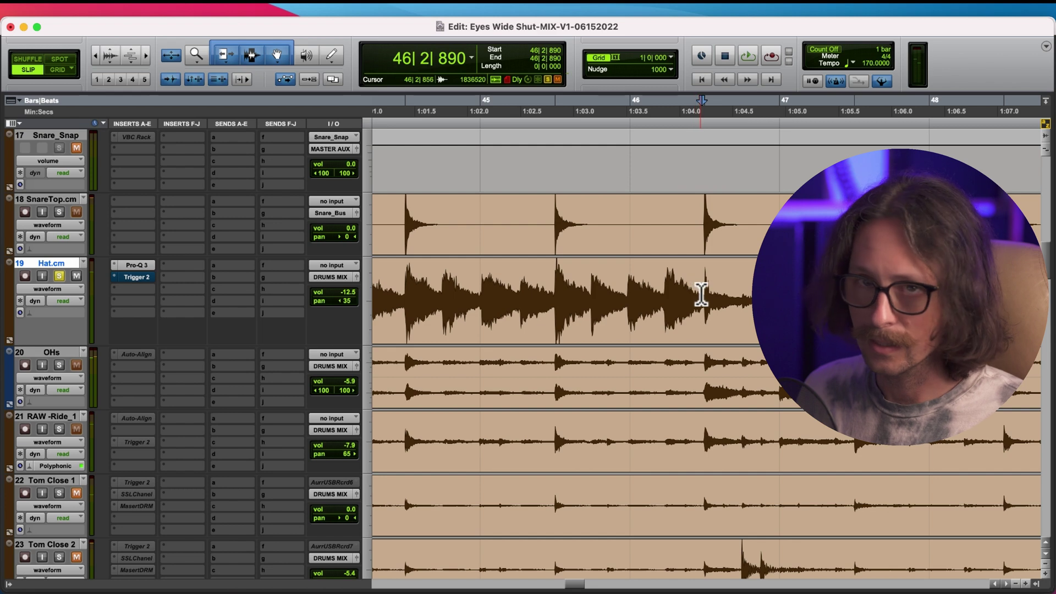
{"action": "key", "text": "space"}
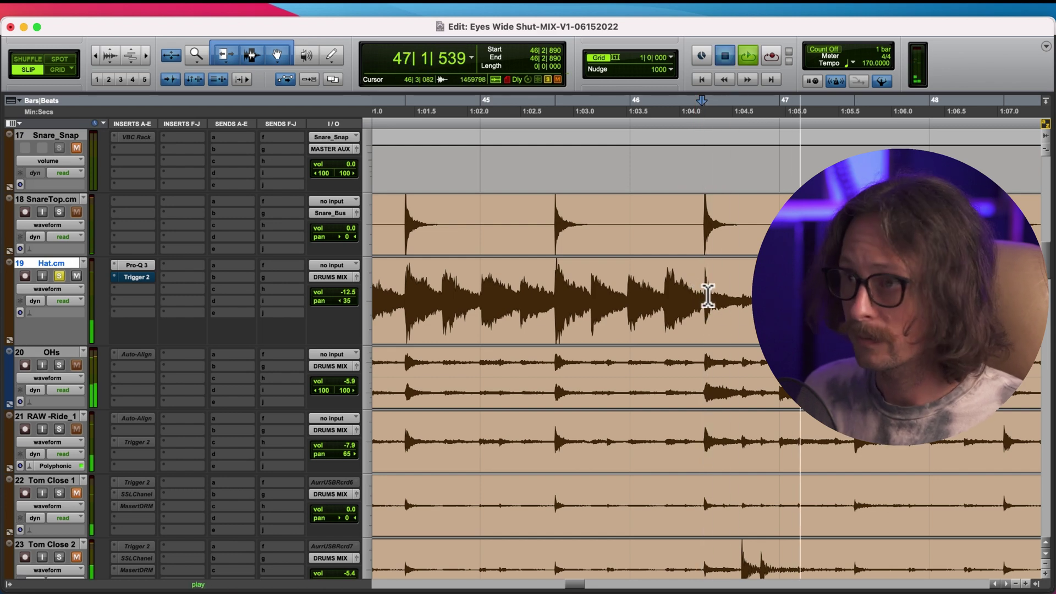
{"action": "key", "text": "space"}
Delete the Hat.cm audio from 46|2|924 to 47|1|957 and add short fades to the clip edges on both sides of the gap.
{"action": "left_click_drag", "start_coordinate": [703, 295], "coordinate": [814, 297]}
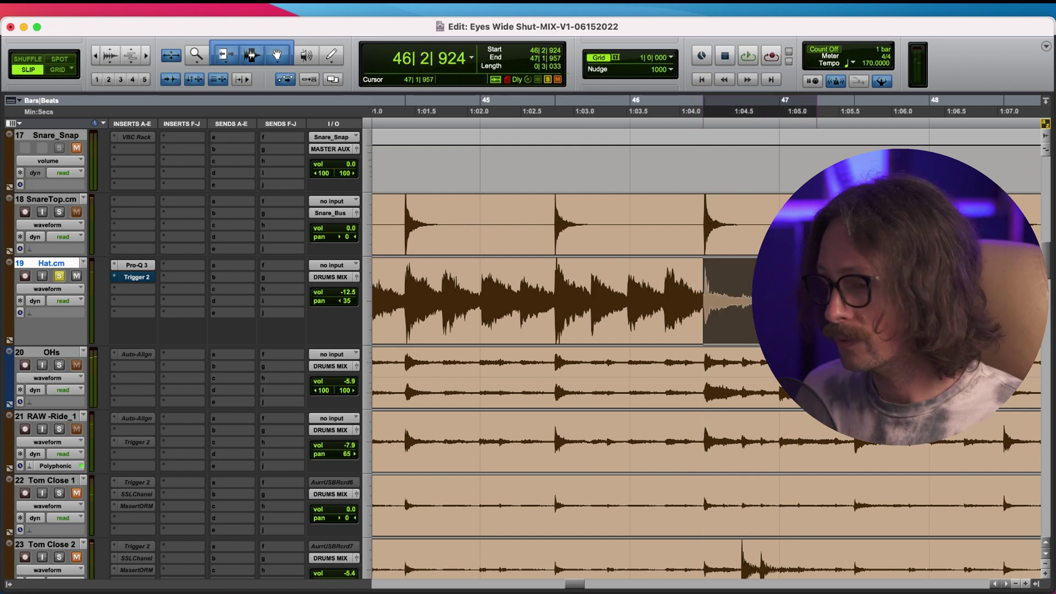
{"action": "key", "text": "Delete"}
{"action": "left_click_drag", "start_coordinate": [700, 268], "coordinate": [694, 268]}
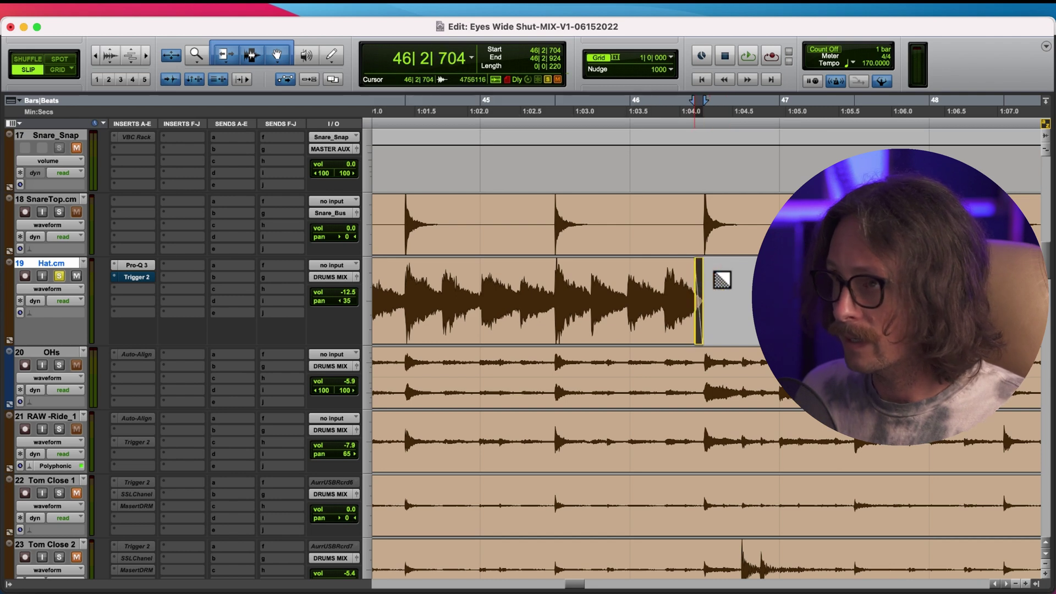
{"action": "left_click_drag", "start_coordinate": [819, 268], "coordinate": [821, 271]}
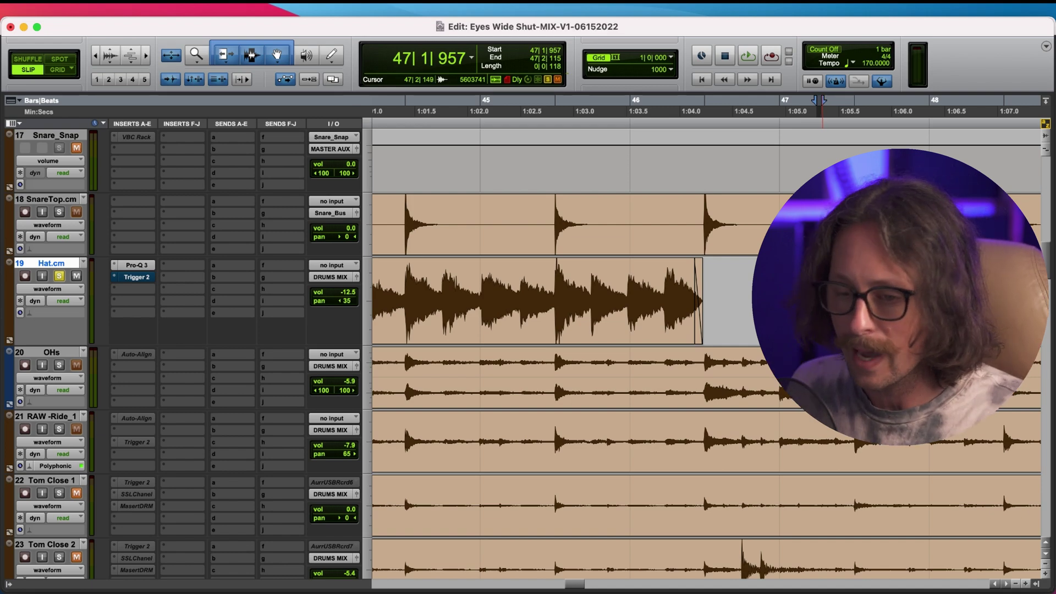
Examine the gap and faded edges between the Hat.cm clips around bars 46 and 47, both close up and in context.
{"action": "key", "text": "r"}
{"action": "key", "text": "r"}
{"action": "key", "text": "r"}
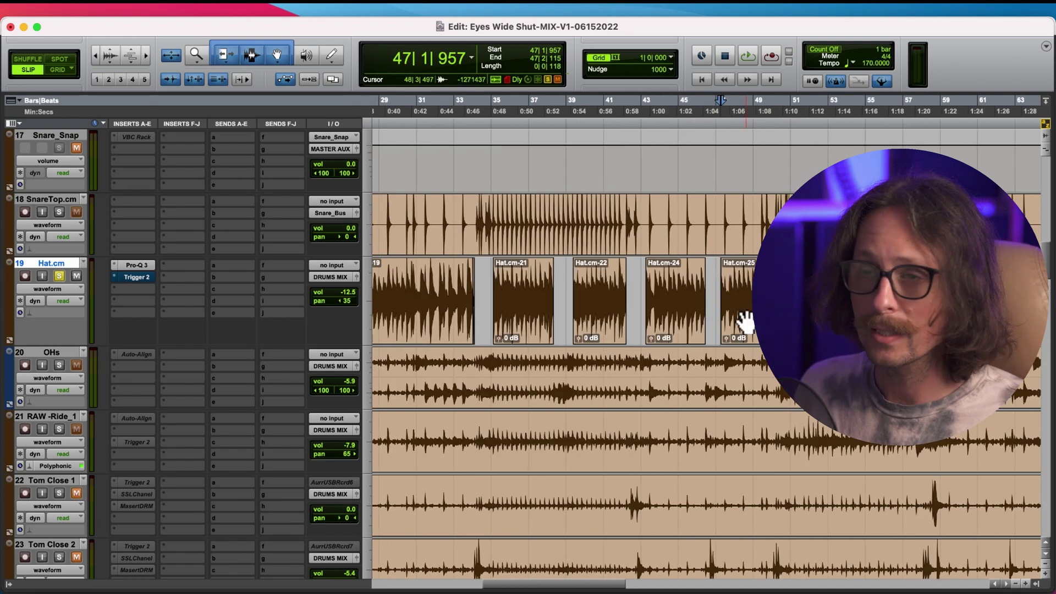
{"action": "left_click", "coordinate": [744, 319]}
{"action": "key", "text": "t"}
{"action": "key", "text": "t"}
{"action": "key", "text": "t"}
{"action": "key", "text": "t"}
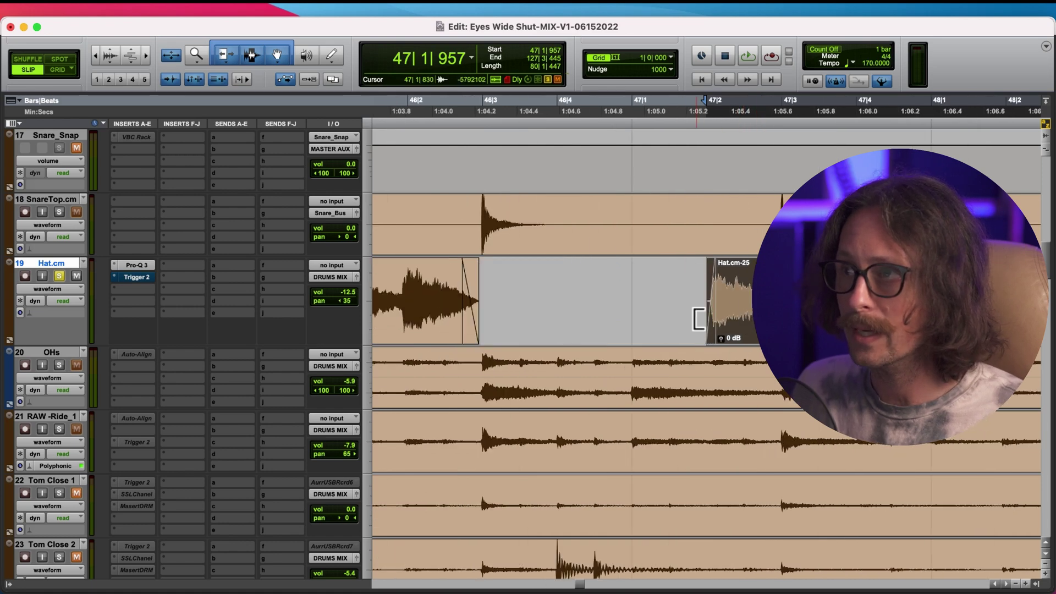
{"action": "left_click", "coordinate": [697, 285]}
{"action": "key", "text": "r"}
{"action": "key", "text": "r"}
{"action": "key", "text": "r"}
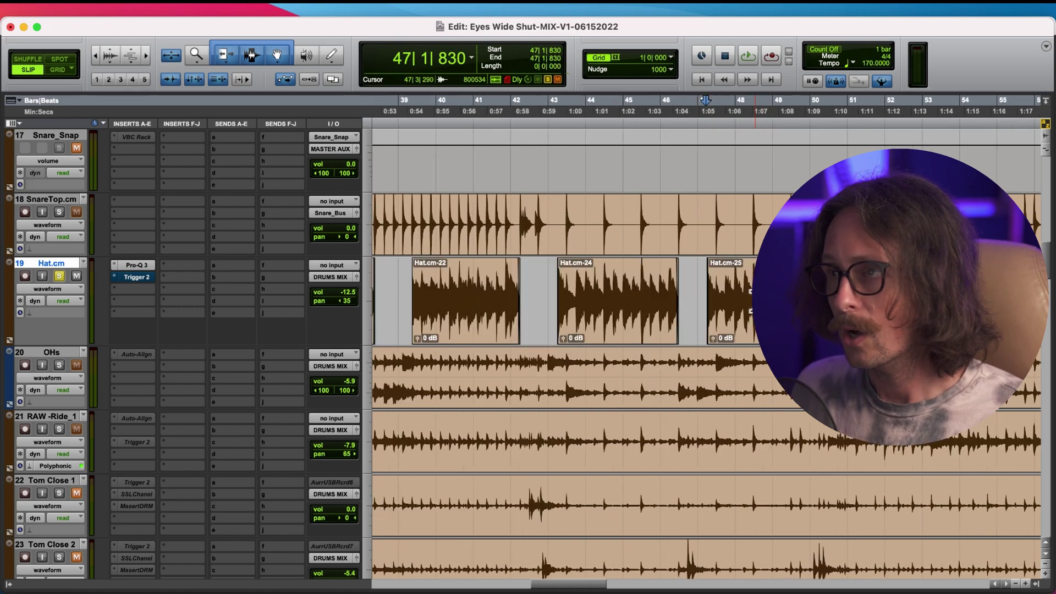
{"action": "key", "text": "r"}
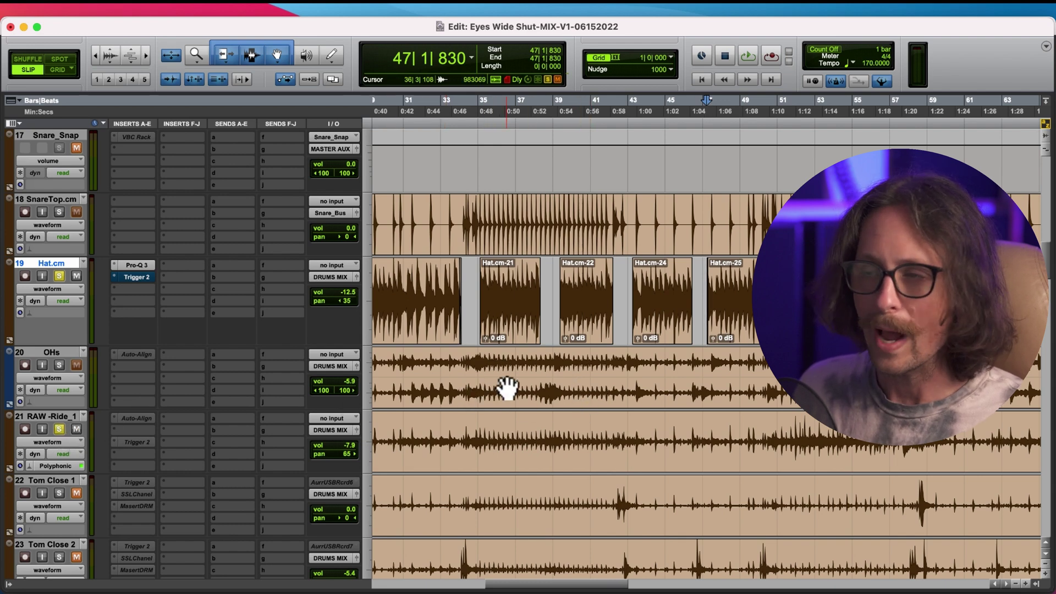
Unsolo the Hat.cm track and audition the soloed RAW -Ride_1 track from about 35|3|019.
{"action": "left_click", "coordinate": [483, 366]}
{"action": "left_click", "coordinate": [59, 276]}
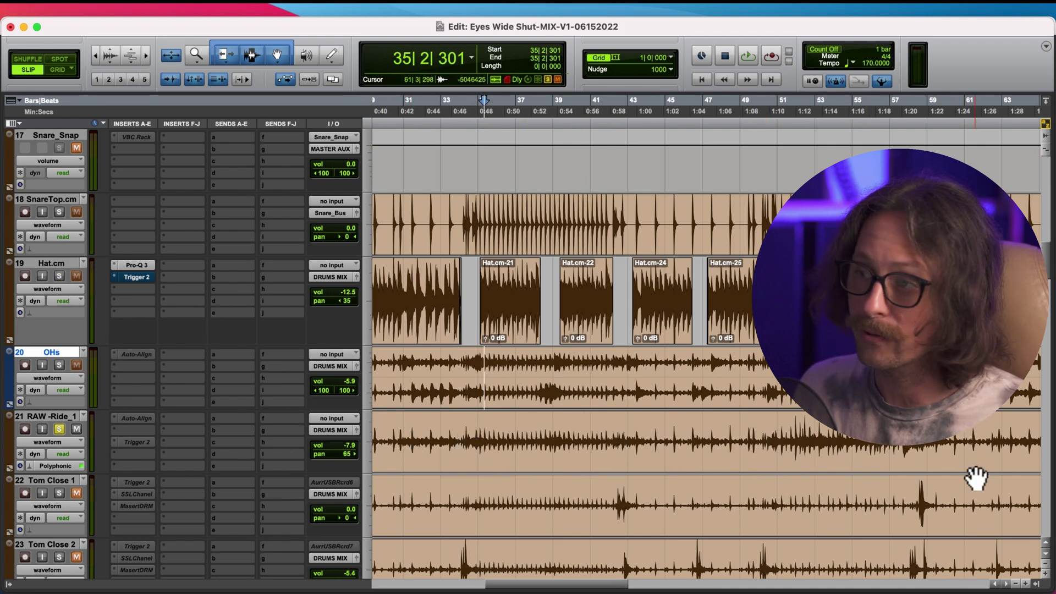
{"action": "left_click", "coordinate": [488, 457]}
{"action": "key", "text": "space"}
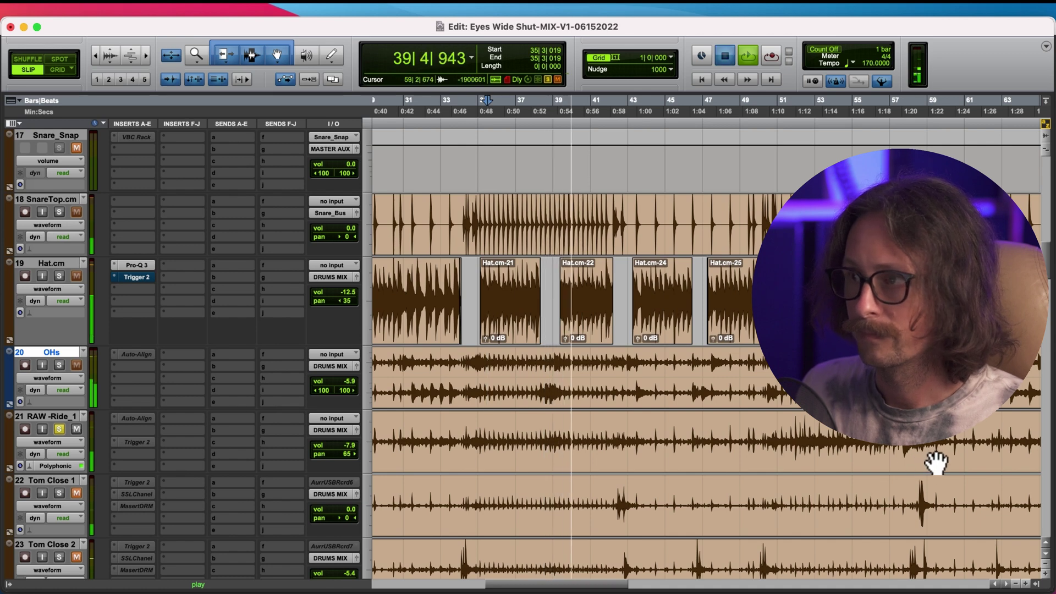
{"action": "key", "text": "space"}
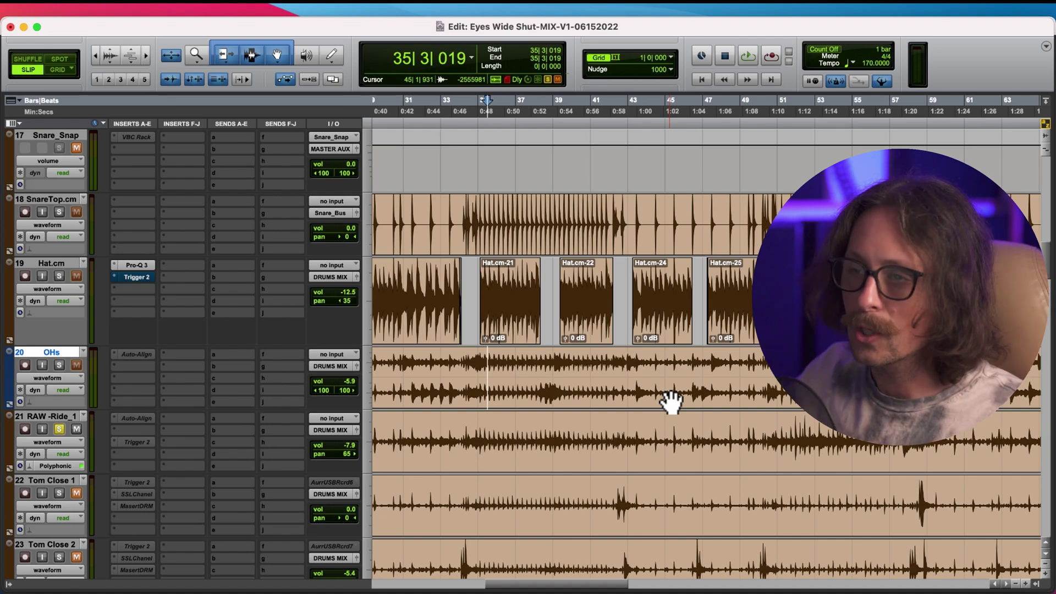
Solo and unmute Tom Close 1 and Tom Close 2, and audition them with the ride track from 35|3|019.
{"action": "scroll", "coordinate": [671, 402], "scroll_direction": "down", "scroll_amount": 3}
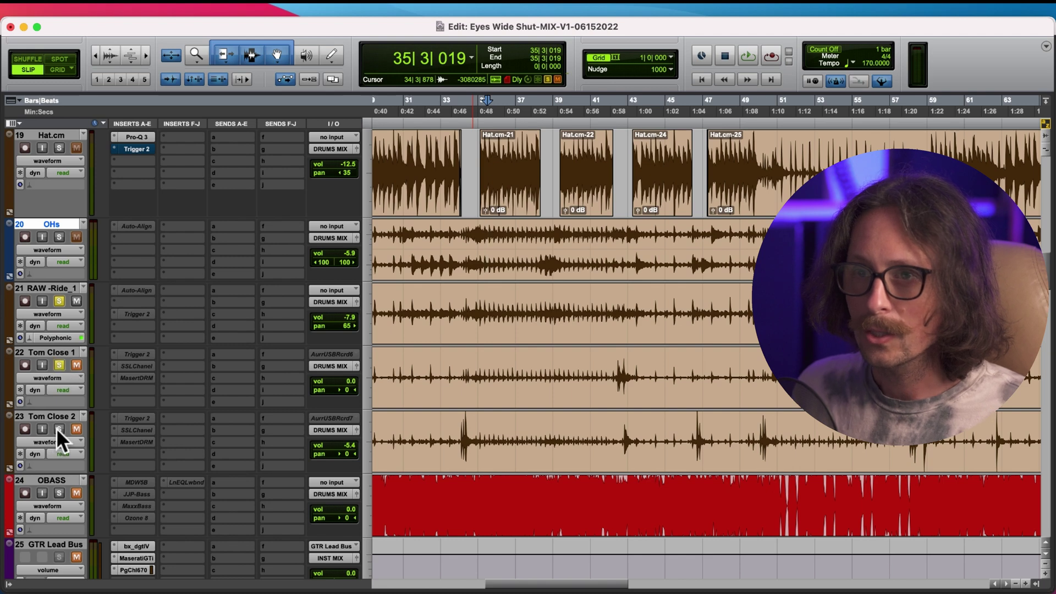
{"action": "left_click", "coordinate": [76, 364]}
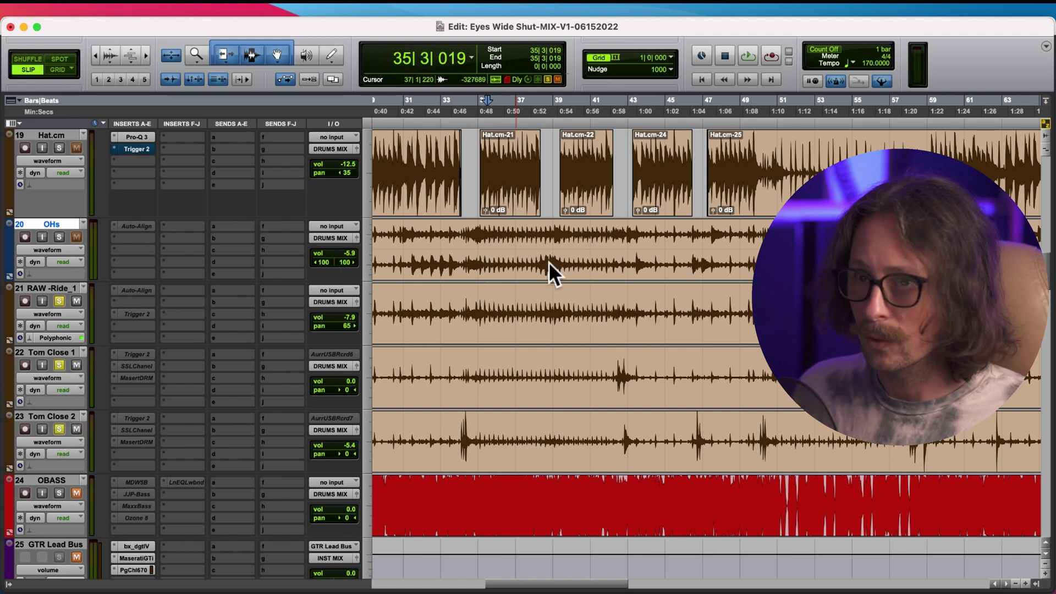
{"action": "scroll", "coordinate": [529, 325], "scroll_direction": "up", "scroll_amount": 3}
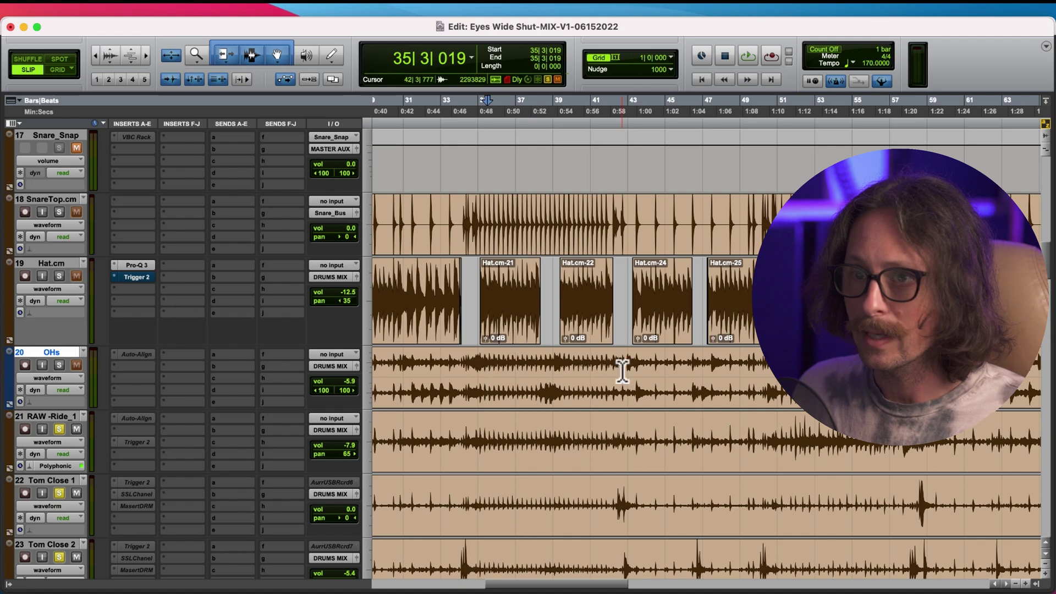
{"action": "scroll", "coordinate": [622, 370], "scroll_direction": "down", "scroll_amount": 2}
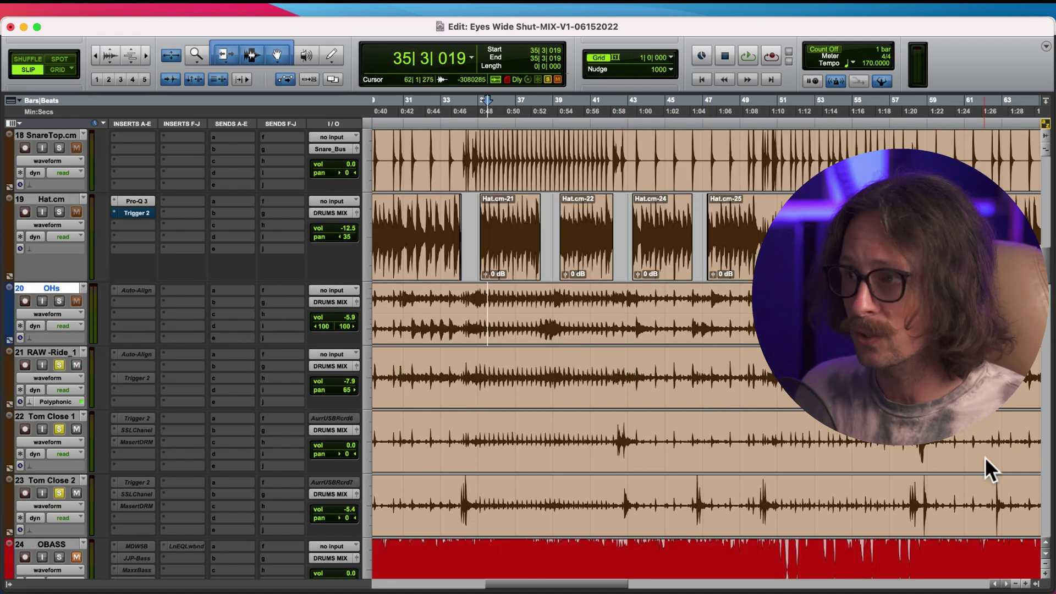
{"action": "key", "text": "space"}
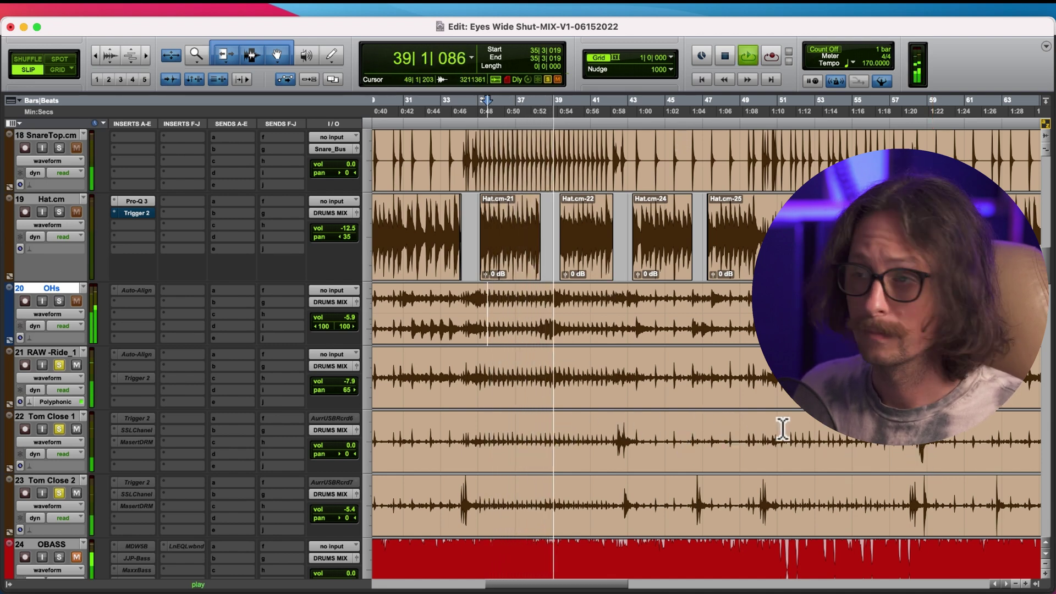
{"action": "key", "text": "space"}
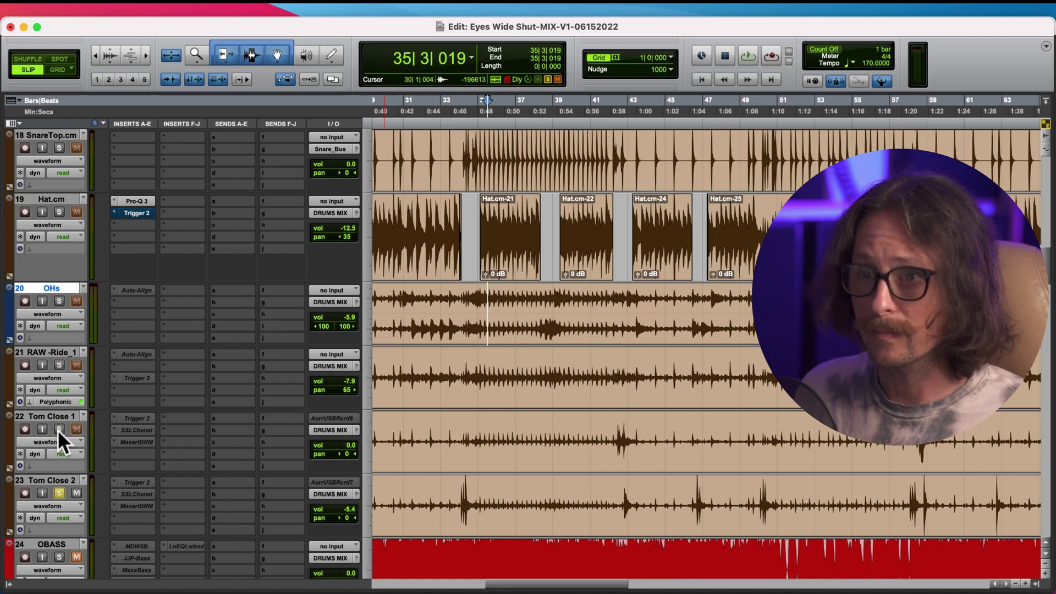
Clear the remaining track solos, mute RAW -Ride_1, Tom Close 1 and Tom Close 2, and select these three tracks.
{"action": "left_click", "coordinate": [57, 486]}
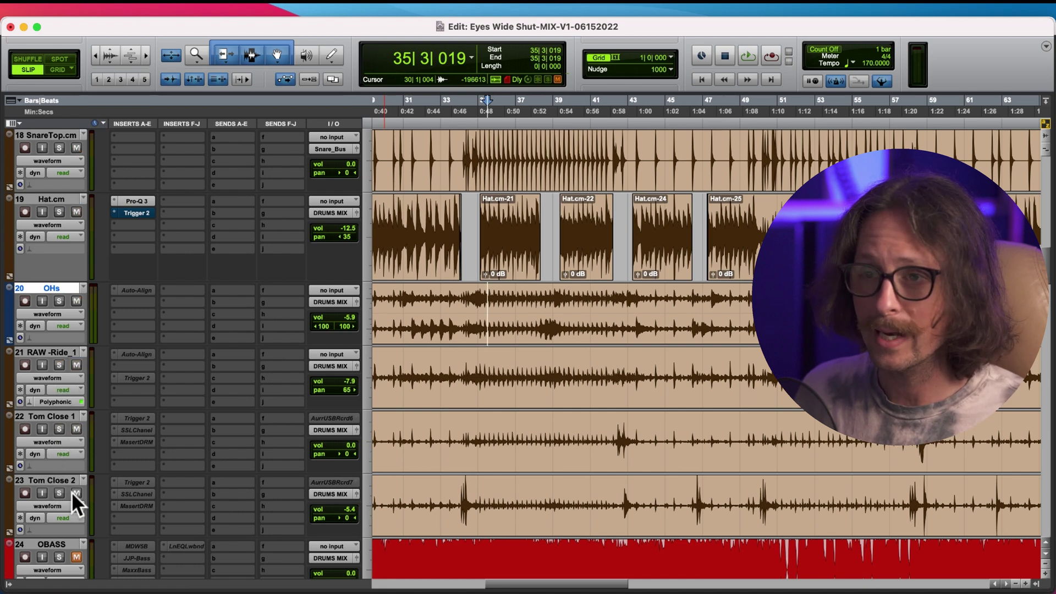
{"action": "left_click", "coordinate": [73, 492]}
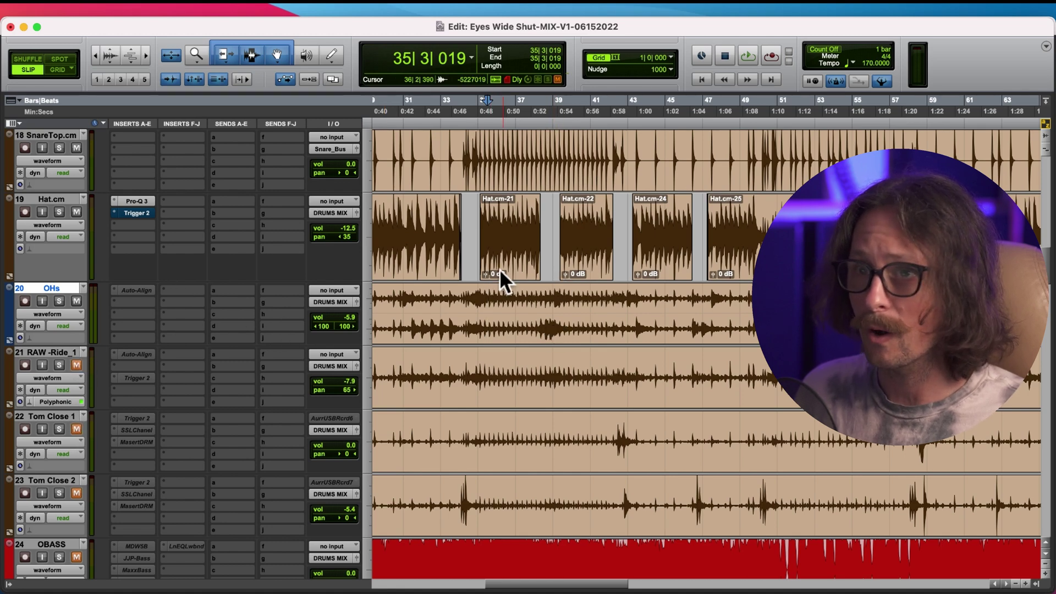
{"action": "scroll", "coordinate": [500, 275], "scroll_direction": "up", "scroll_amount": 5}
{"action": "scroll", "coordinate": [462, 258], "scroll_direction": "up", "scroll_amount": 2}
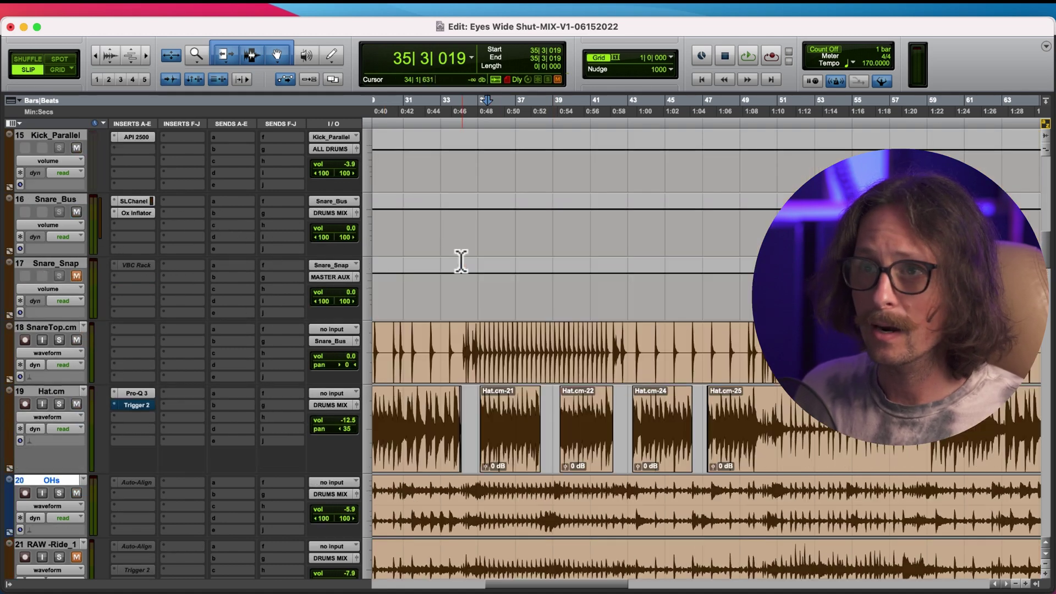
{"action": "scroll", "coordinate": [539, 282], "scroll_direction": "up", "scroll_amount": 6}
{"action": "scroll", "coordinate": [213, 243], "scroll_direction": "down", "scroll_amount": 12}
Play the drums from 35|3|019 while toggling mute on the selected ride and tom tracks together to compare the sound with and without them.
{"action": "key", "text": "space"}
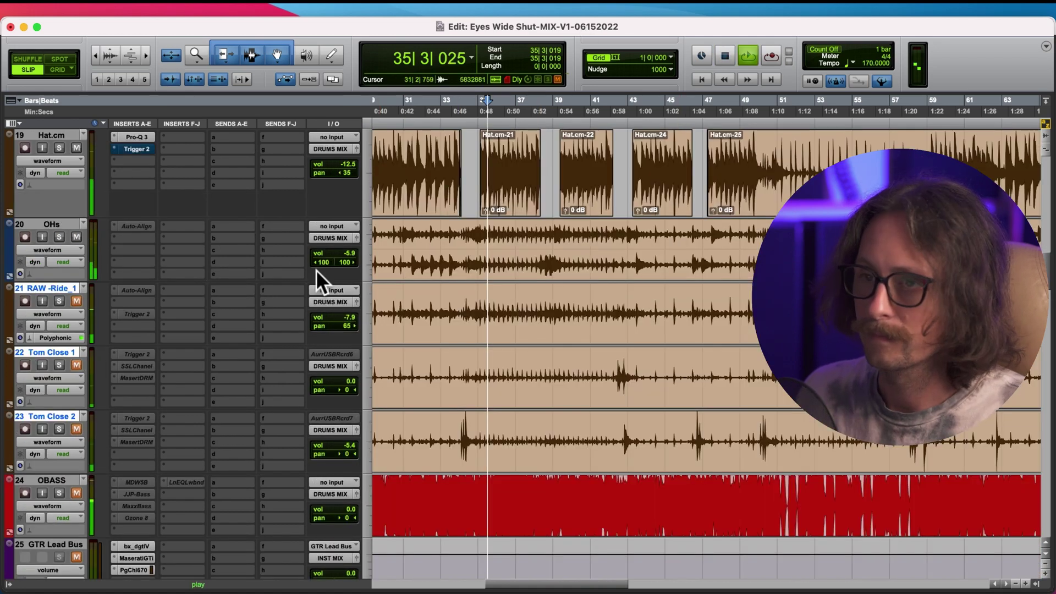
{"action": "left_click", "coordinate": [76, 365]}
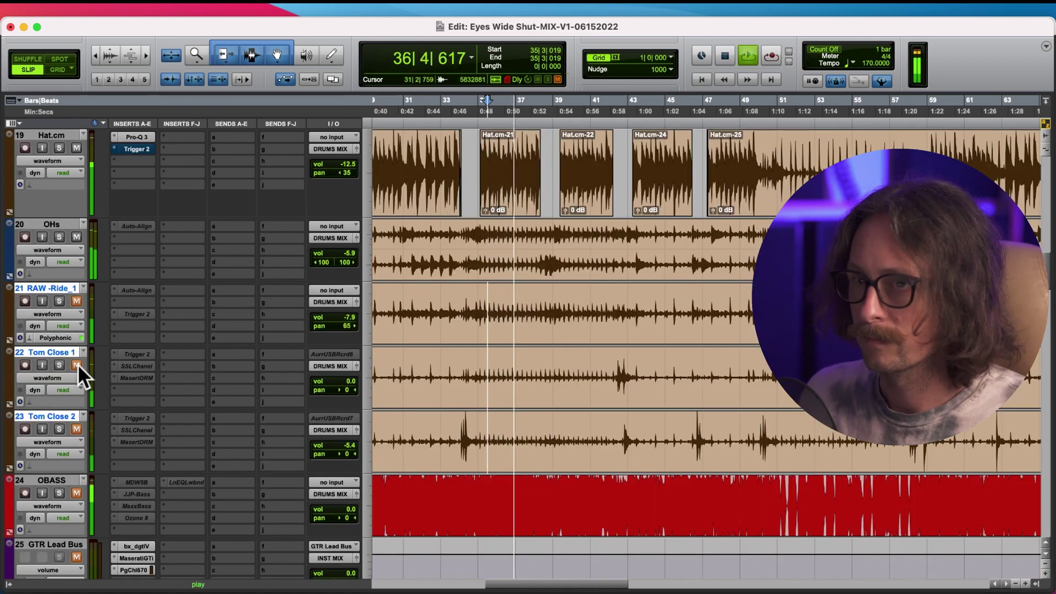
{"action": "left_click", "coordinate": [78, 364]}
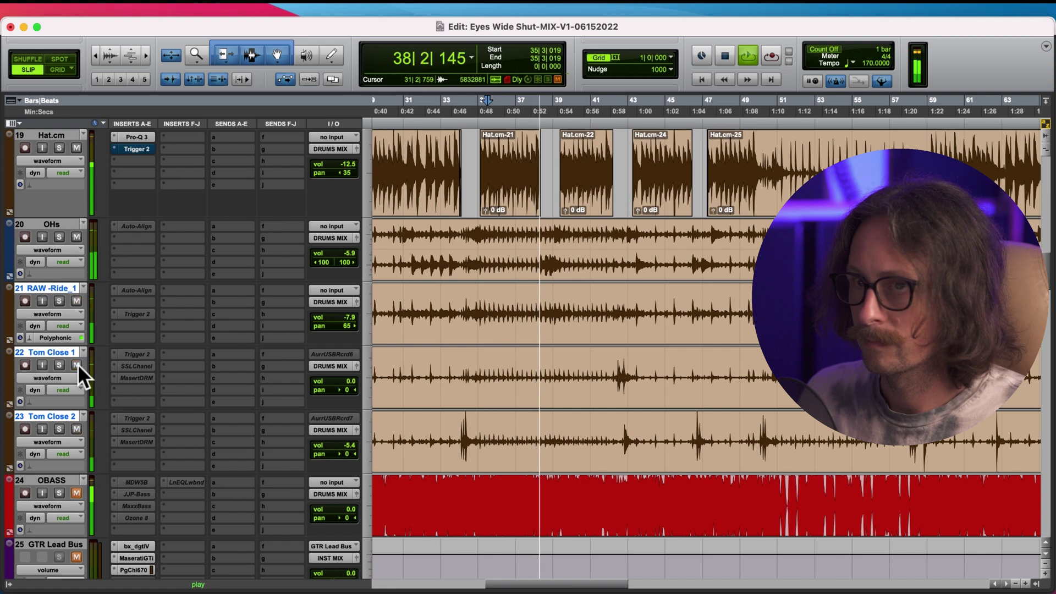
{"action": "key", "text": "space"}
{"action": "key", "text": "space"}
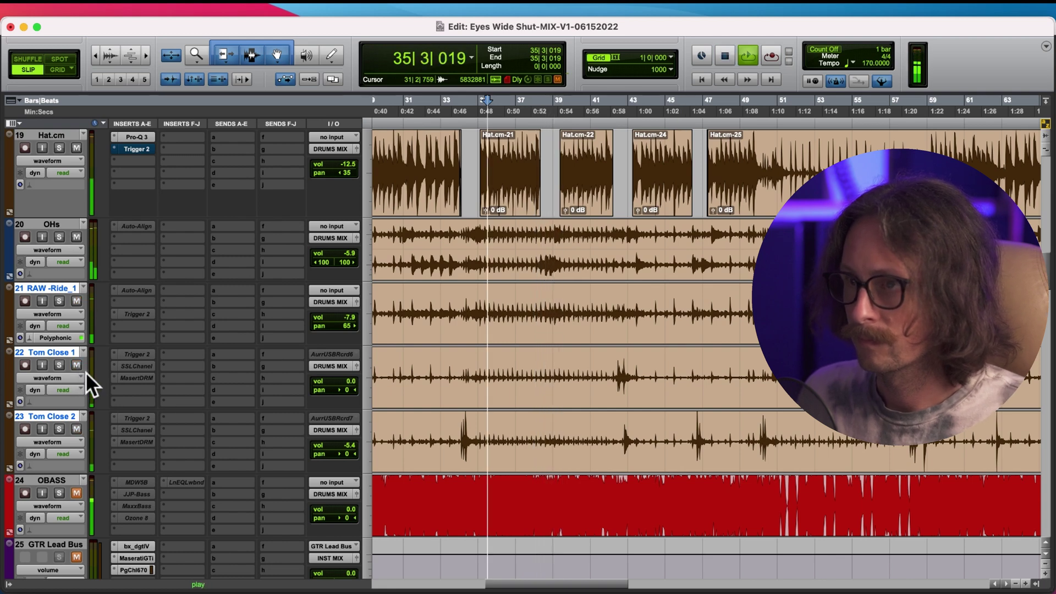
{"action": "left_click", "coordinate": [77, 361], "text": "alt+shift"}
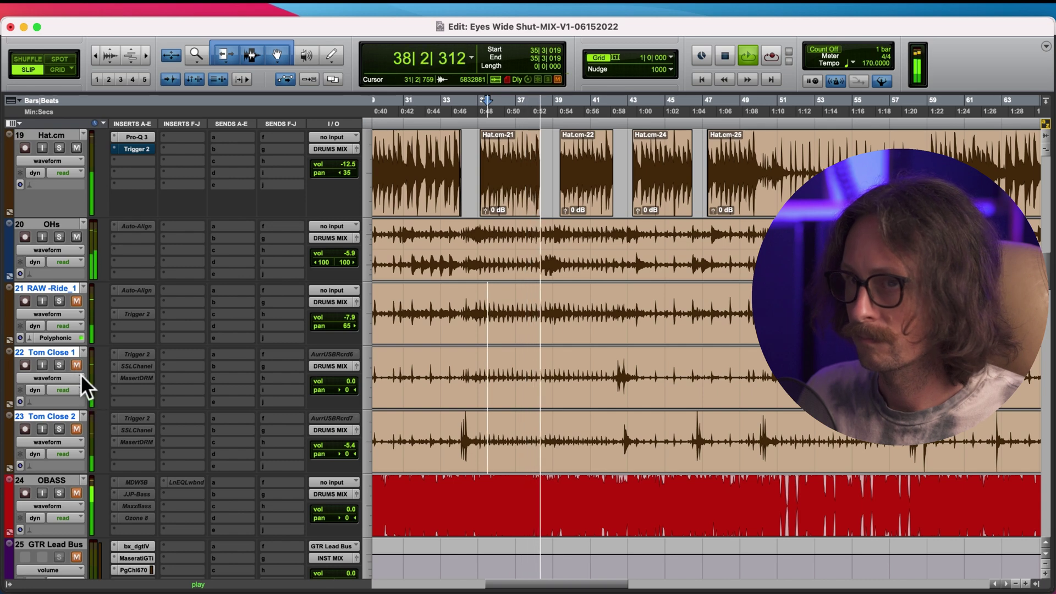
{"action": "left_click", "coordinate": [76, 364], "text": "alt+shift"}
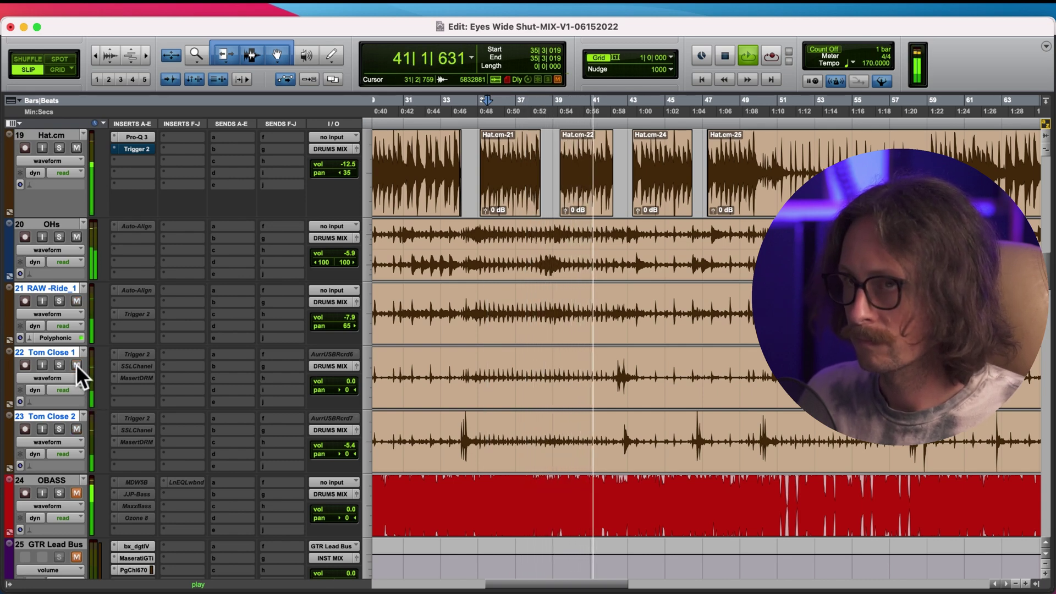
{"action": "left_click", "coordinate": [75, 364], "text": "alt+shift"}
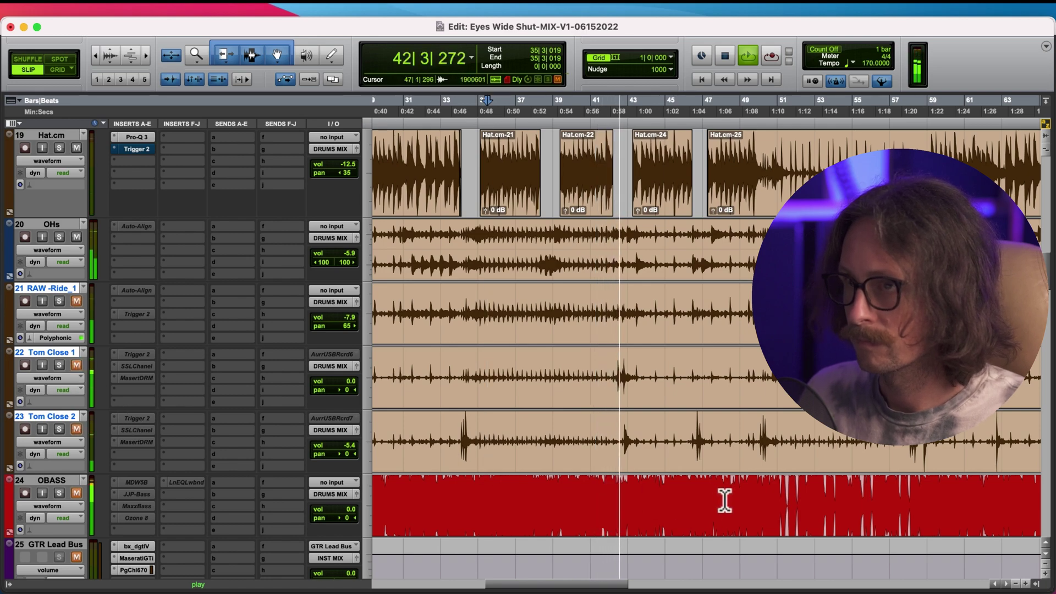
{"action": "key", "text": "space"}
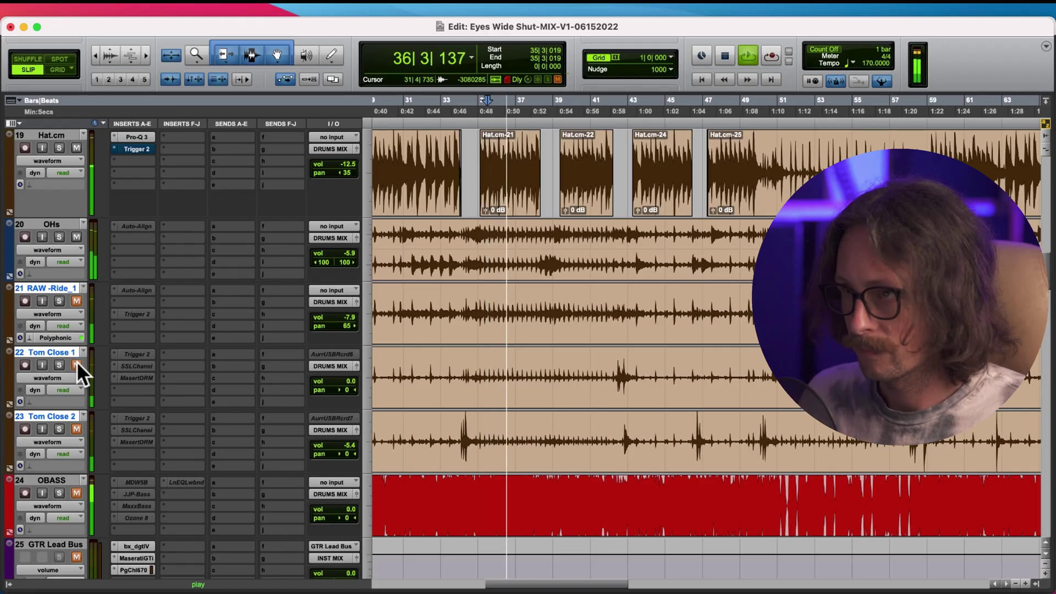
Keep comparing the playing drums with RAW -Ride_1, Tom Close 1 and Tom Close 2 muted and unmuted, ending unmuted with playback stopped.
{"action": "left_click", "coordinate": [77, 364]}
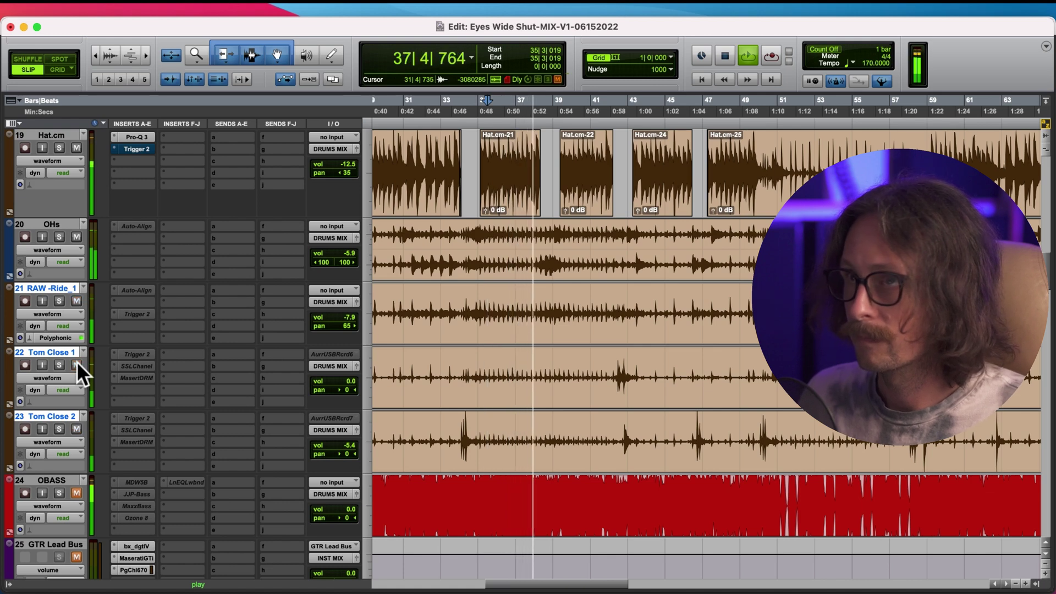
{"action": "left_click", "coordinate": [77, 364]}
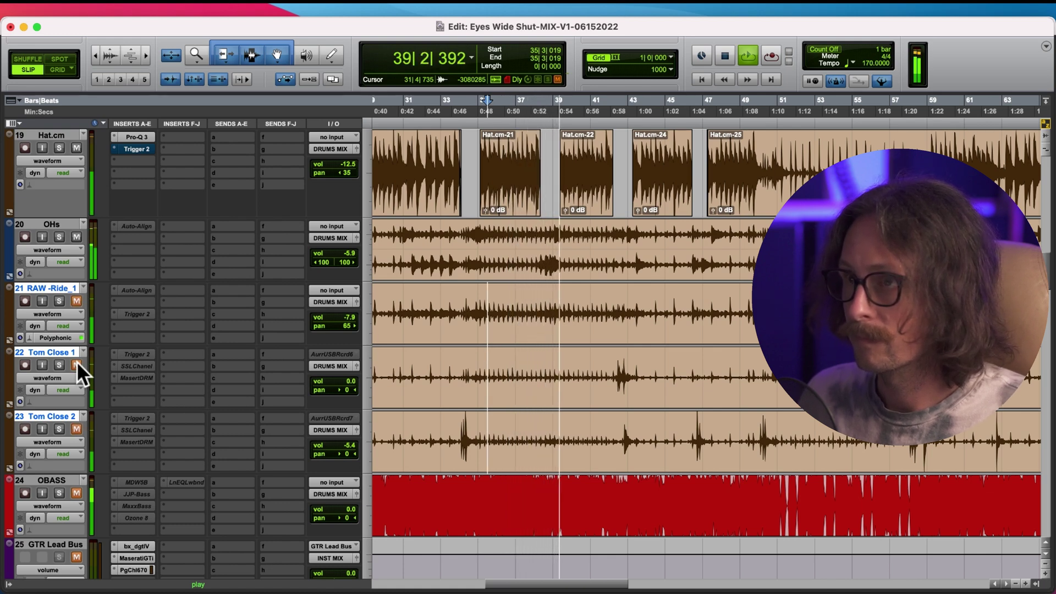
{"action": "left_click", "coordinate": [77, 364]}
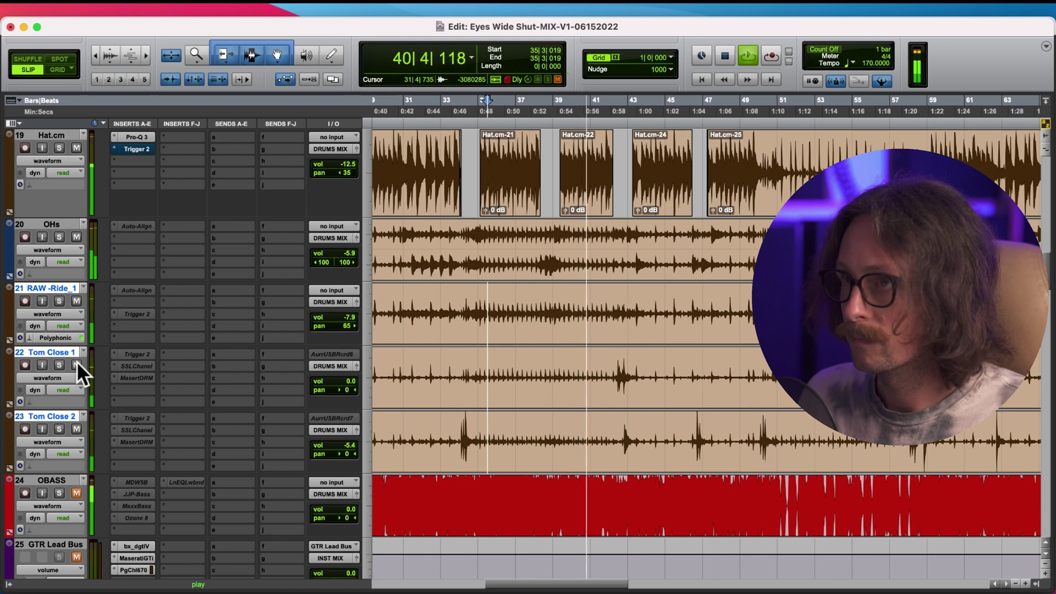
{"action": "left_click", "coordinate": [77, 363]}
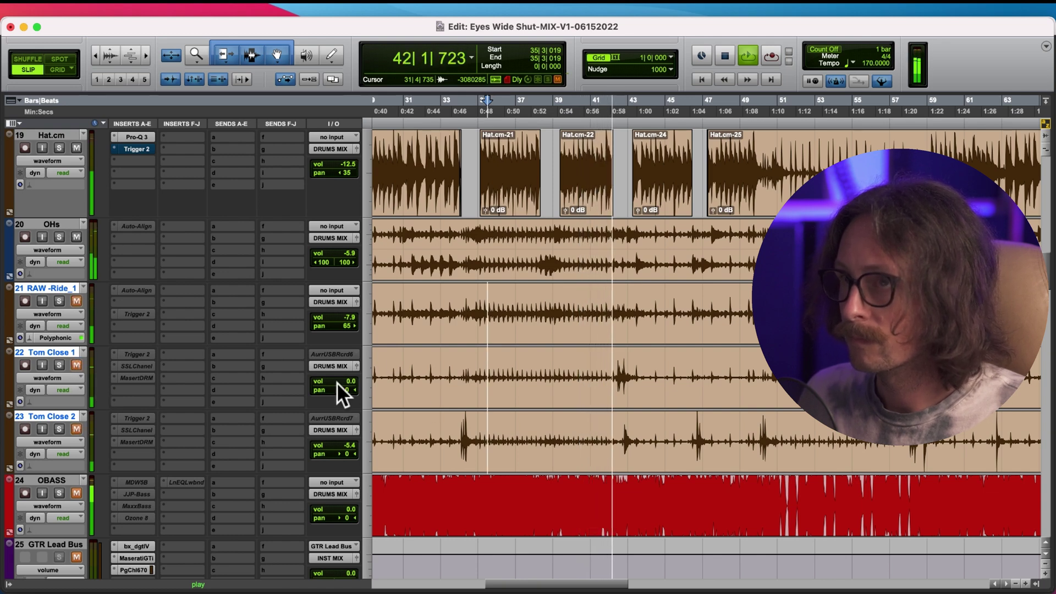
{"action": "left_click", "coordinate": [77, 364]}
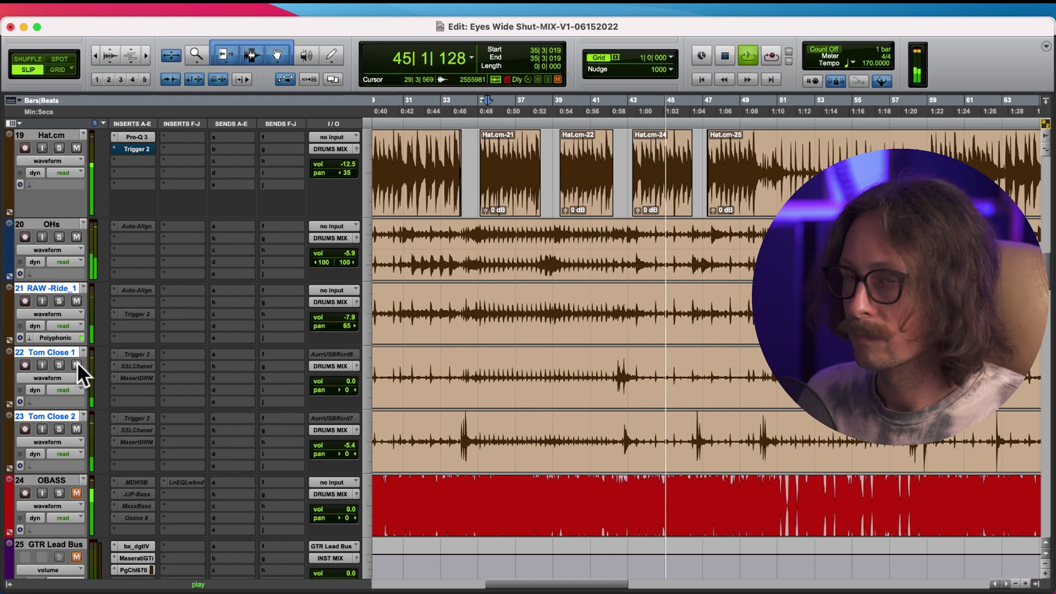
{"action": "left_click", "coordinate": [77, 363]}
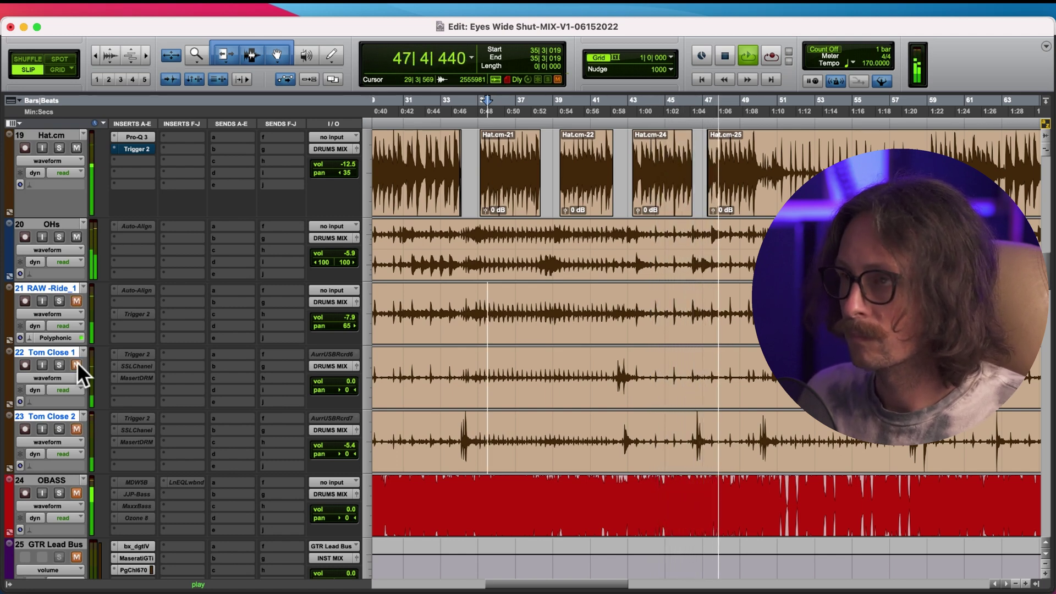
{"action": "left_click", "coordinate": [77, 363]}
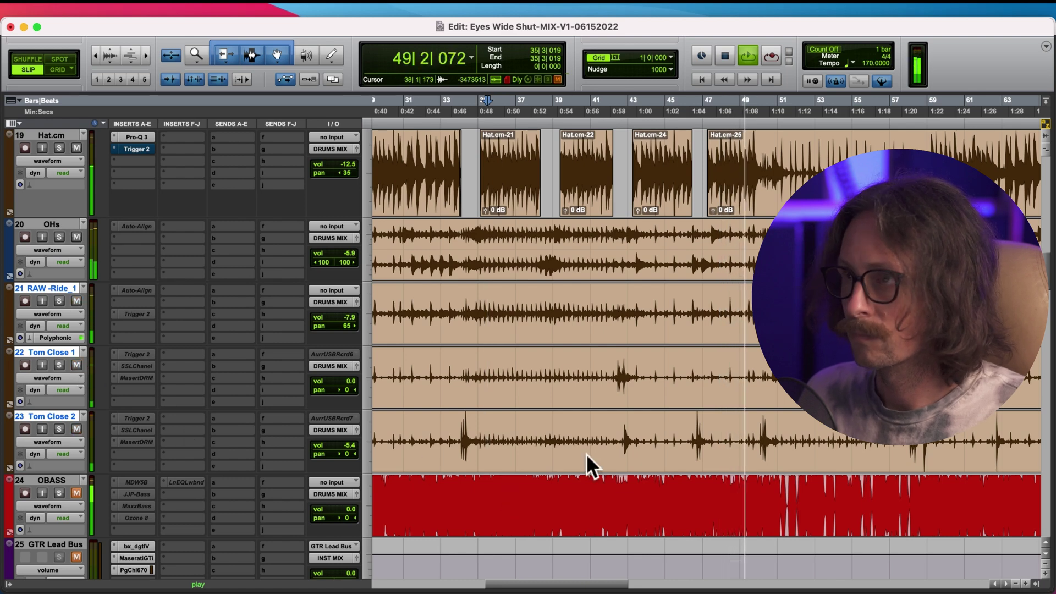
{"action": "key", "text": "space"}
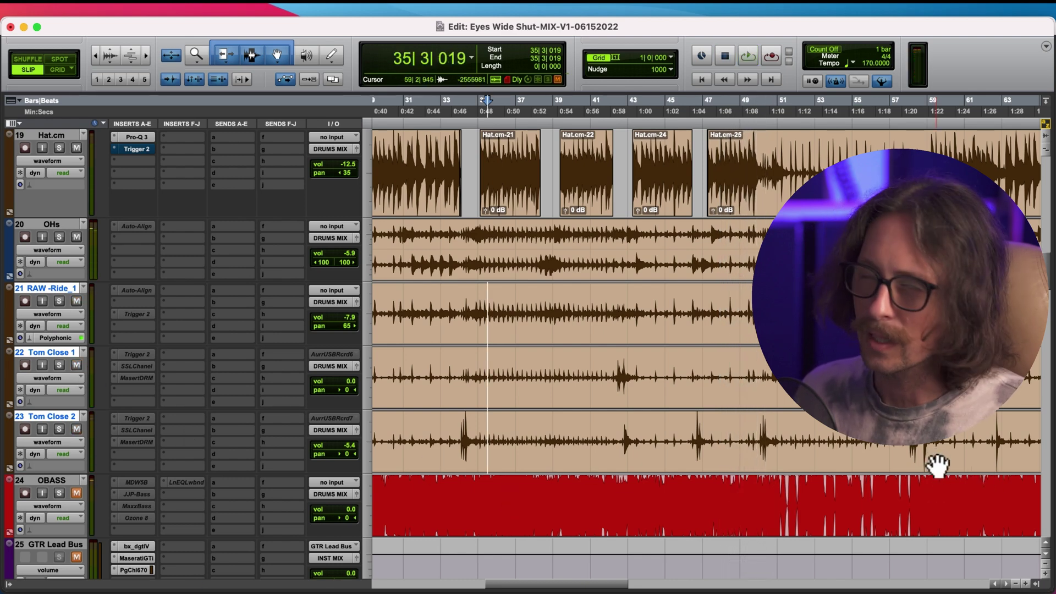